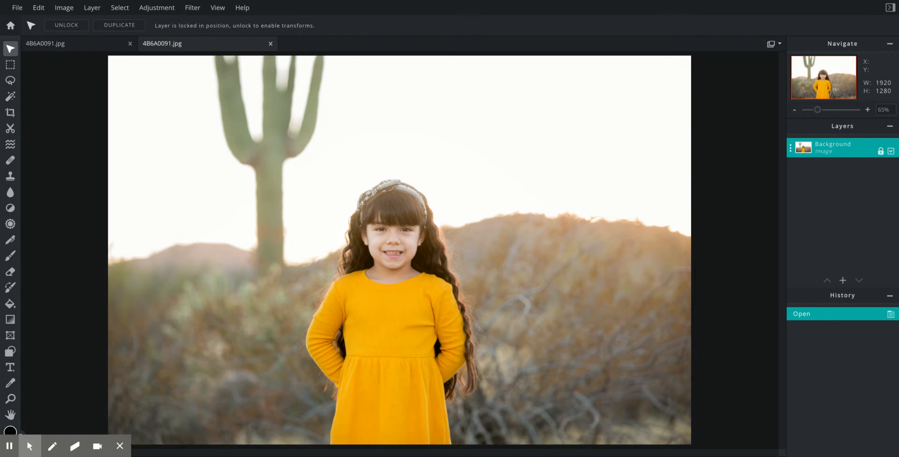
Step: View the finished black-and-white copy, then switch back to the colour 4B6A0091.jpg tab
click(52, 45)
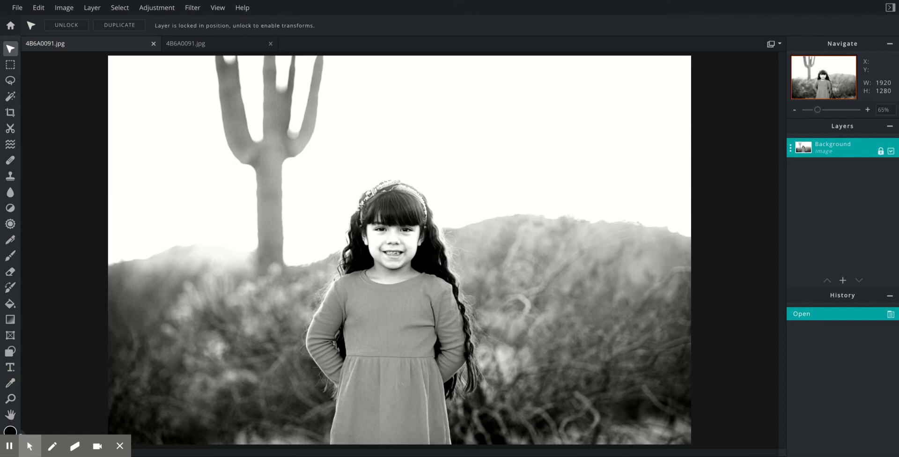
click(186, 43)
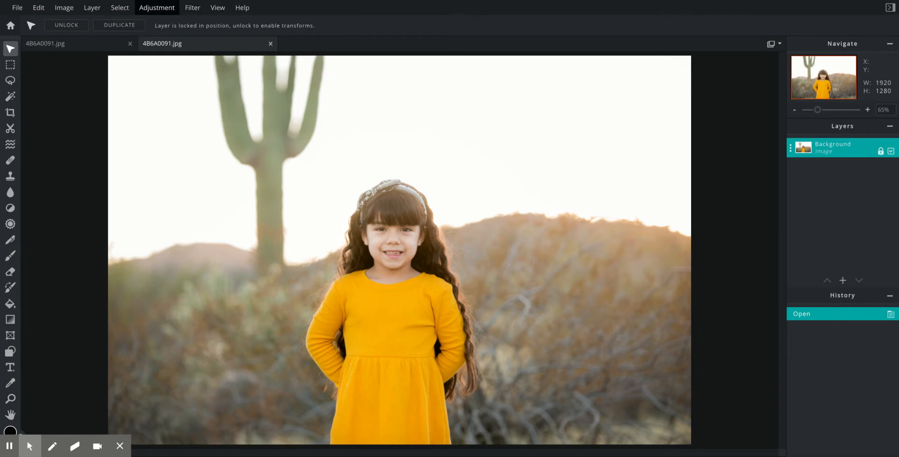
click(156, 8)
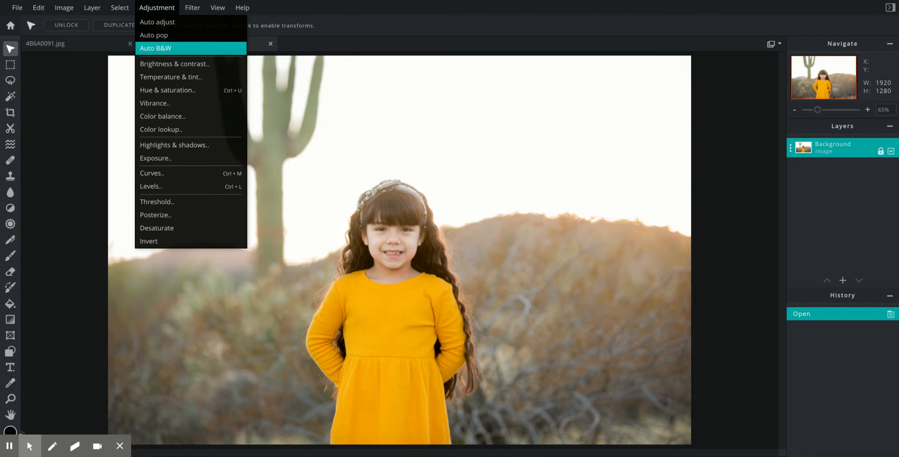
Step: Apply Auto B&W to the colour copy of 4B6A0091.jpg
click(160, 48)
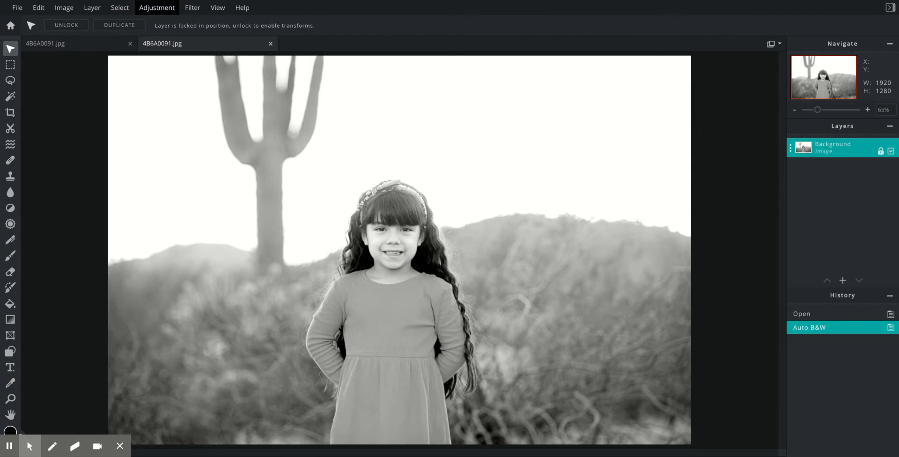
click(164, 8)
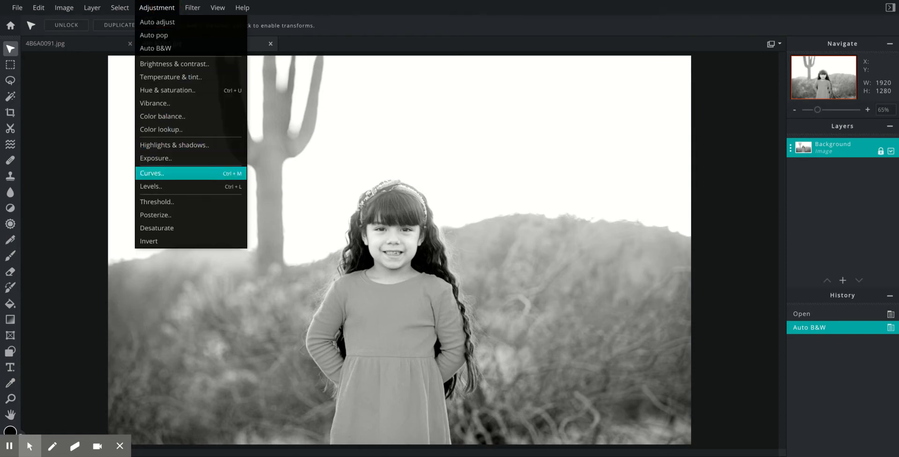
Step: Apply a Curves S-curve, raising the highlight point and lowering the shadow point
click(187, 173)
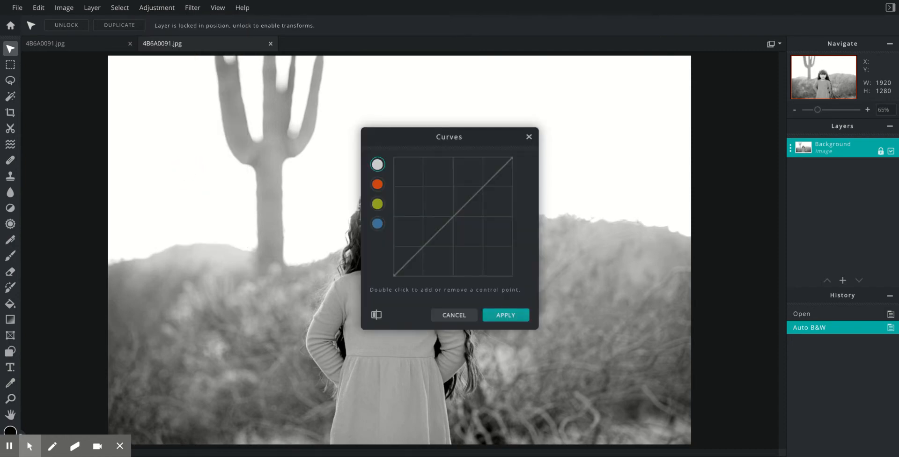
drag(481, 137, 709, 78)
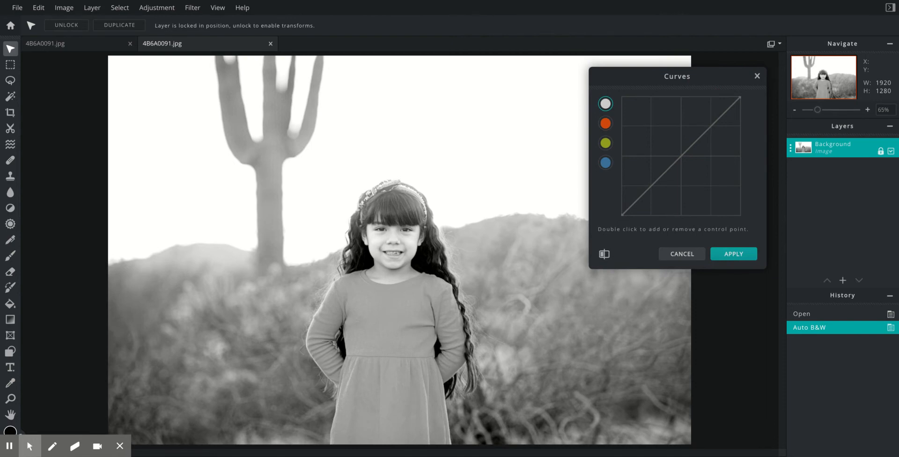
double_click(699, 138)
drag(699, 138, 697, 137)
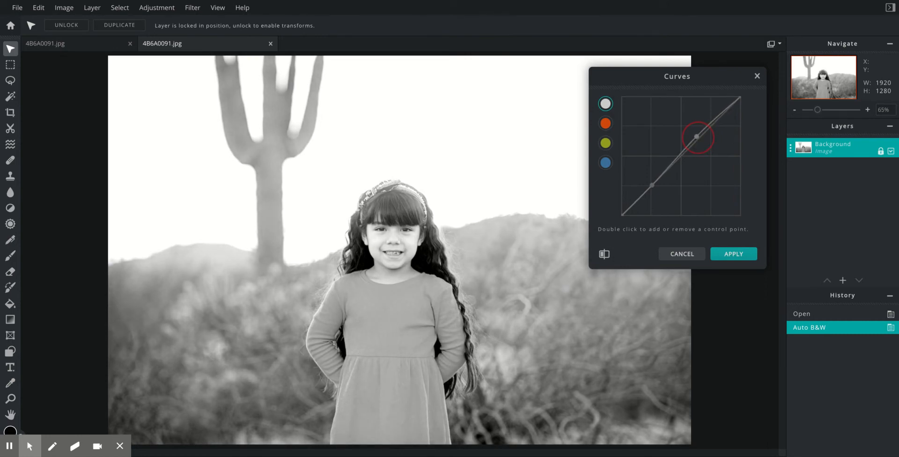
drag(696, 137, 697, 137)
drag(652, 186, 656, 188)
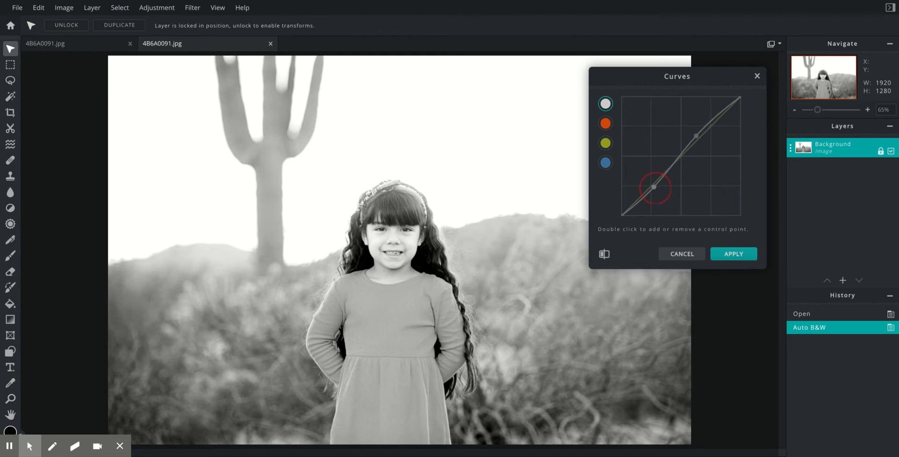
drag(654, 186, 655, 189)
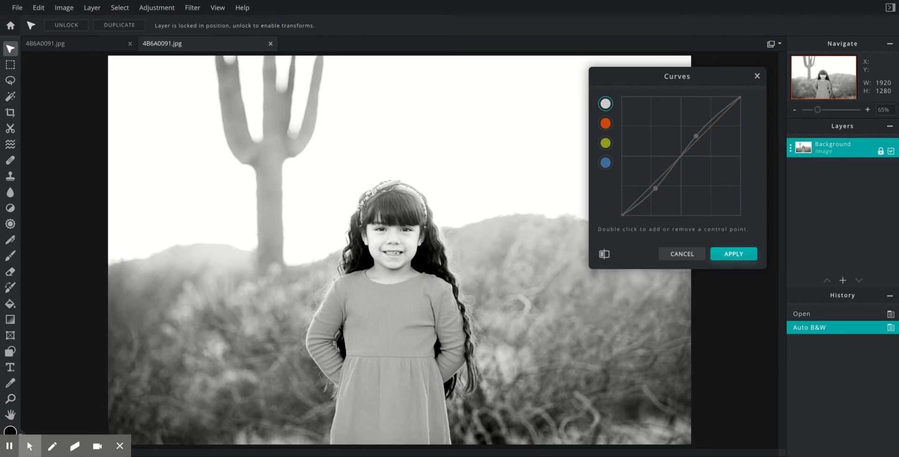
click(739, 252)
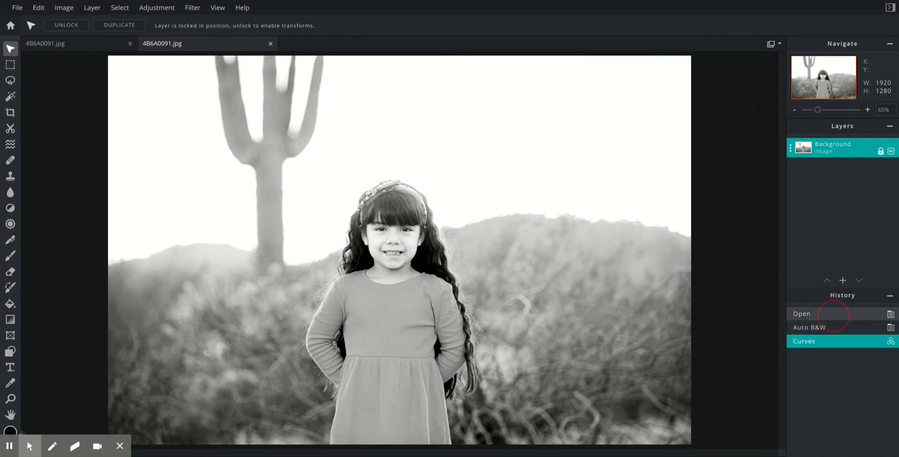
Step: Step through History from Open to Auto B&W to Curves to compare with the original
click(833, 315)
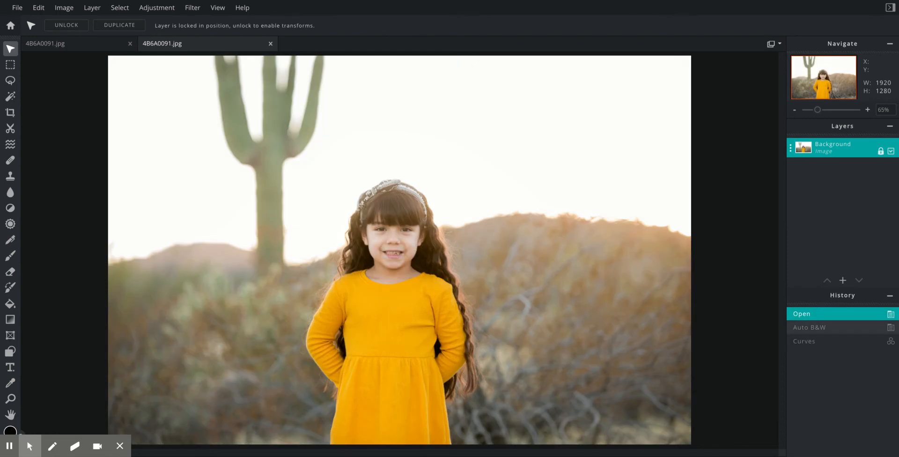
click(836, 326)
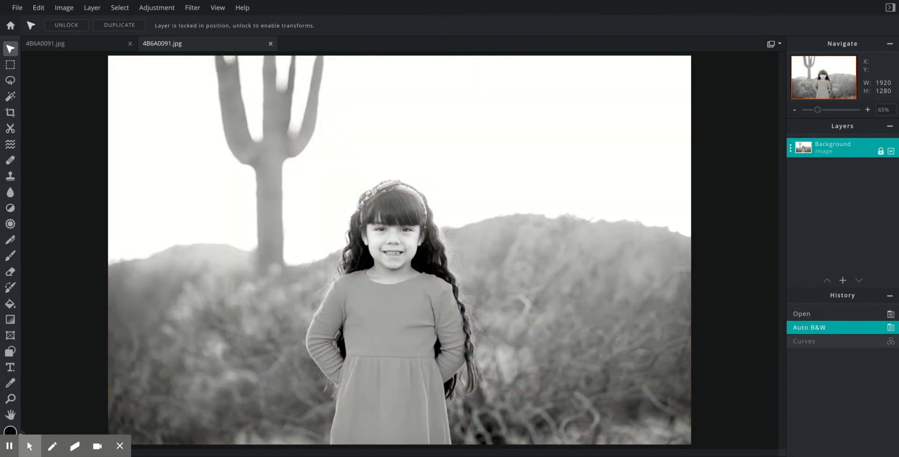
click(835, 341)
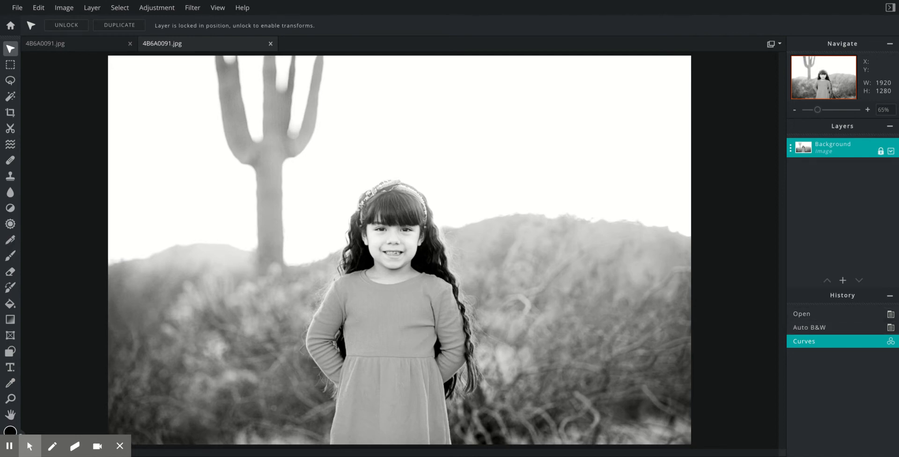
click(158, 9)
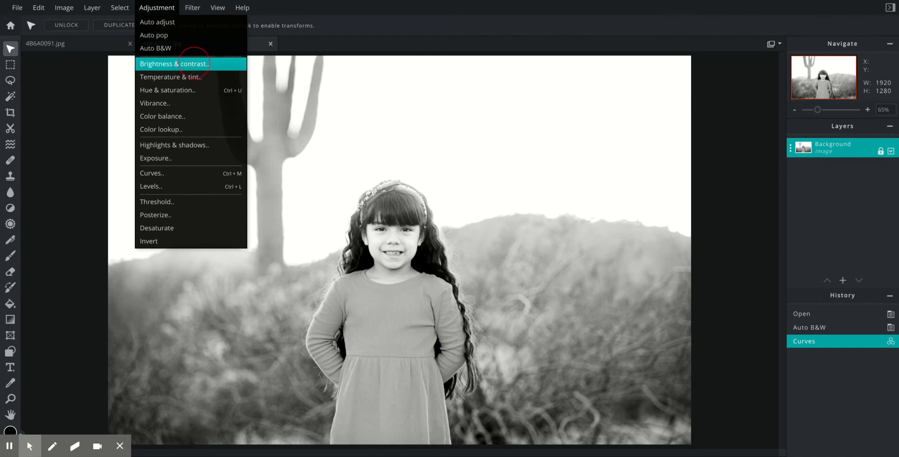
Step: Apply Brightness & contrast with contrast 15 and brightness 0, checking the change with Compare
click(174, 63)
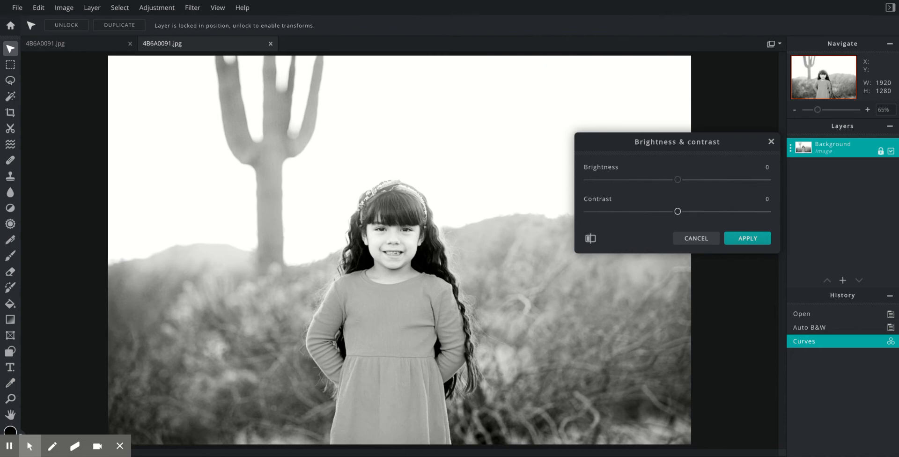
drag(677, 211, 688, 211)
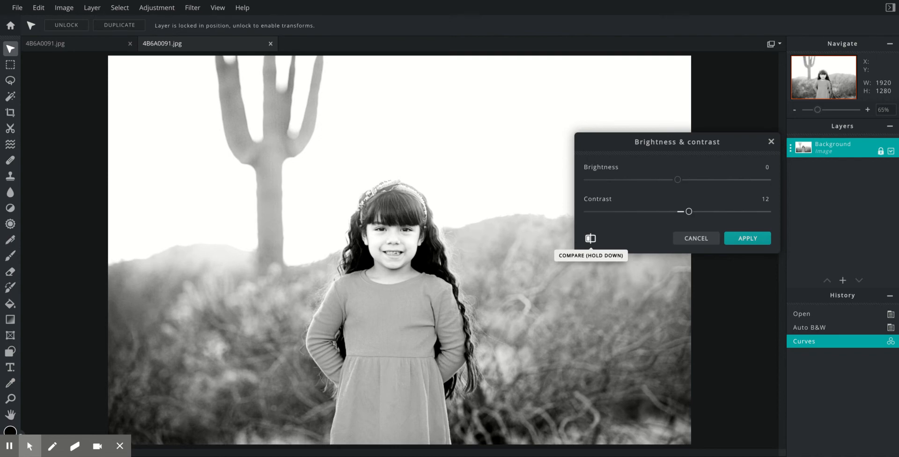
click(591, 239)
click(592, 239)
click(590, 238)
drag(688, 211, 690, 211)
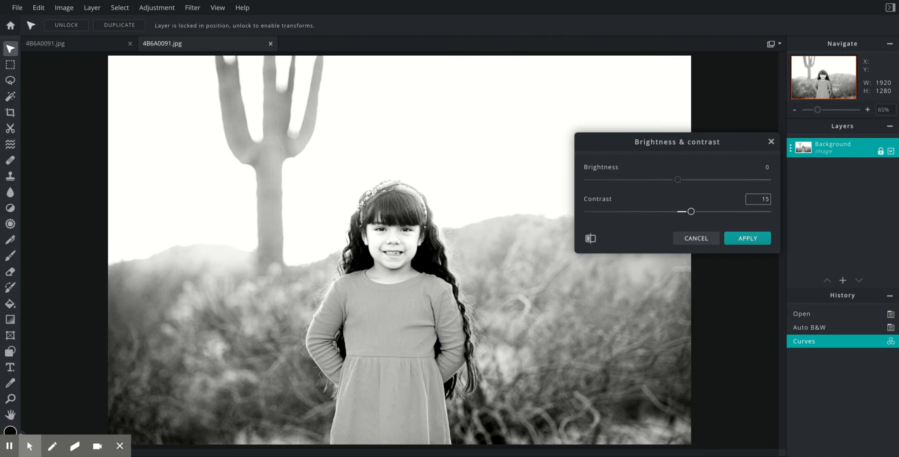
click(746, 238)
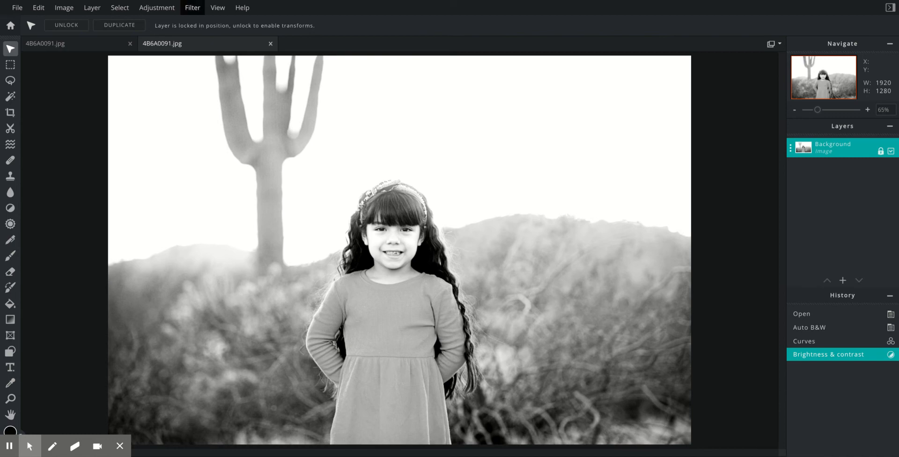
Step: Try Auto pop, then revert to the Brightness & contrast history state
click(161, 9)
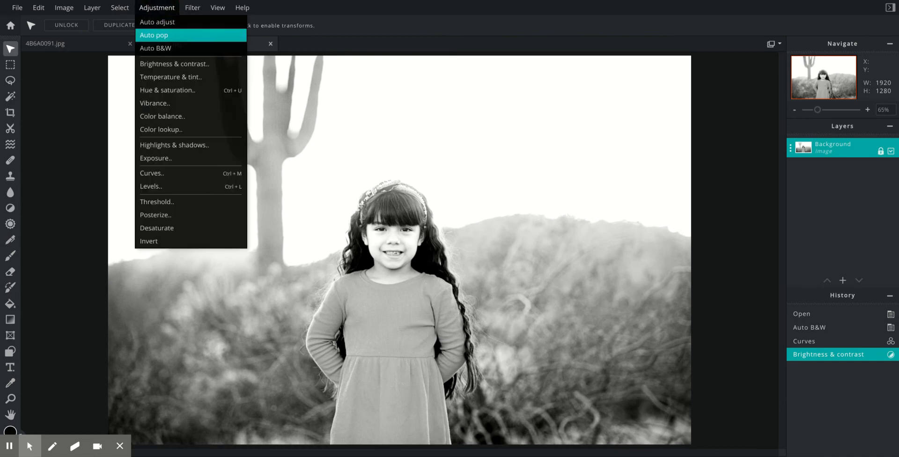
click(170, 34)
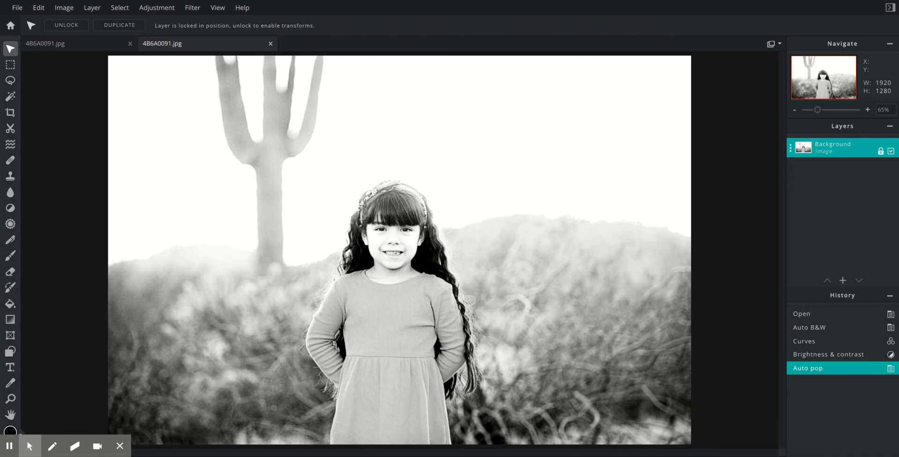
click(828, 354)
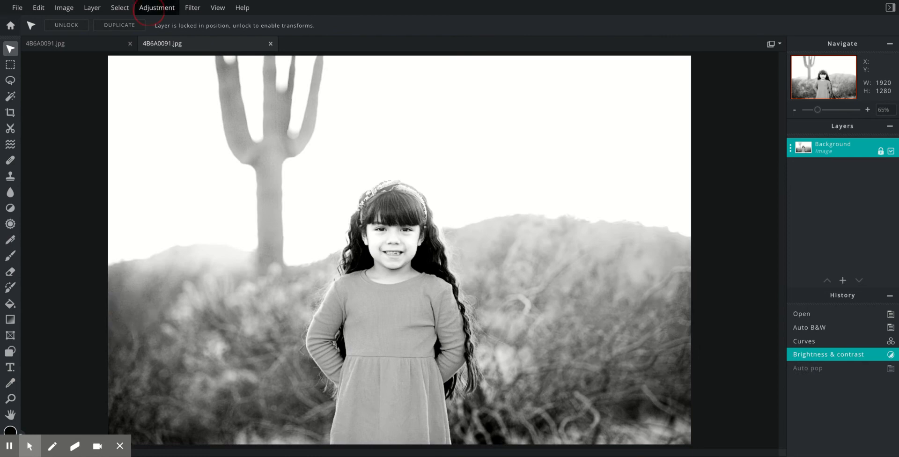
click(154, 7)
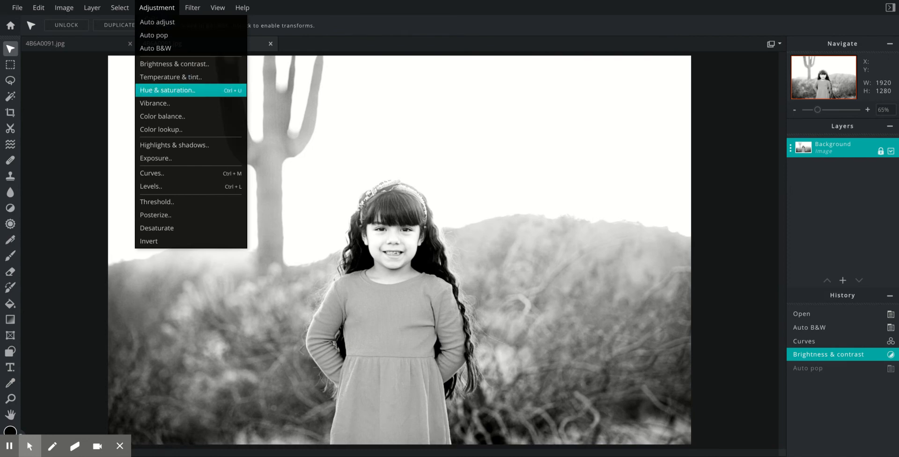
Step: Experiment with the Hue & saturation sliders and Colorize, then turn Colorize back off
click(189, 90)
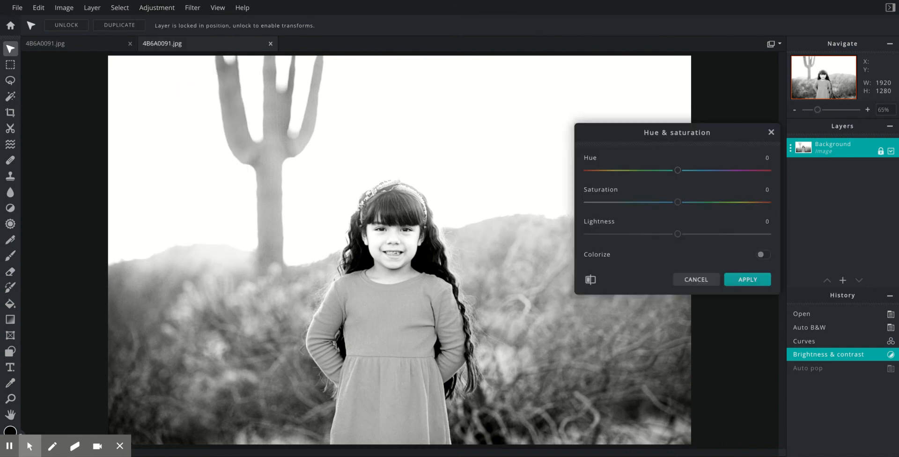
mouse_move(677, 201)
mouse_down()
mouse_move(718, 202)
mouse_move(622, 201)
mouse_move(680, 202)
mouse_up()
drag(678, 170, 594, 170)
mouse_move(680, 202)
mouse_down()
mouse_move(642, 202)
mouse_move(681, 202)
mouse_up()
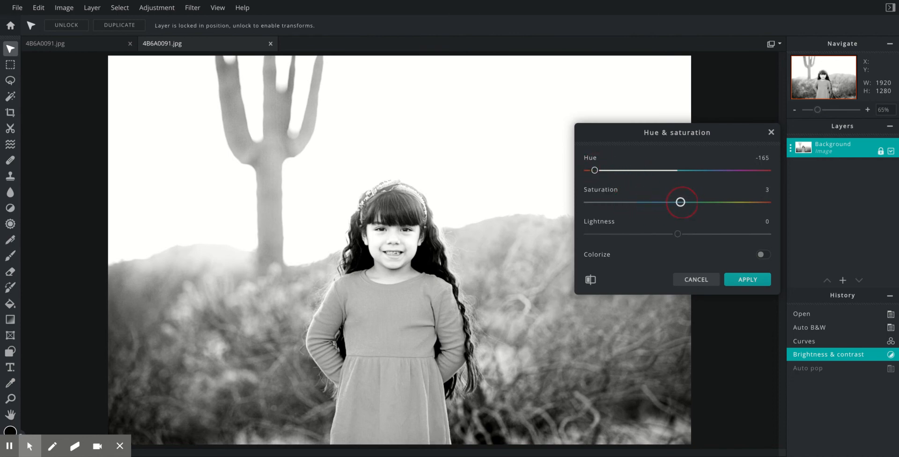
mouse_move(677, 234)
mouse_down()
mouse_move(719, 234)
mouse_move(669, 233)
mouse_up()
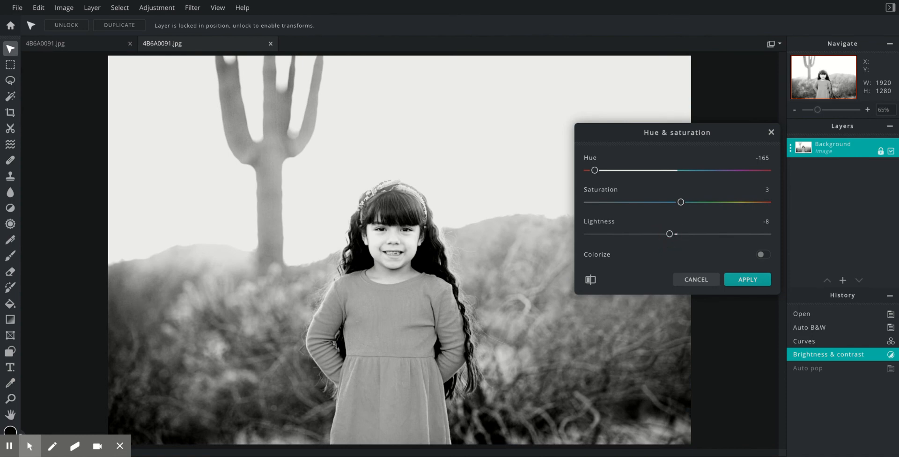
click(761, 254)
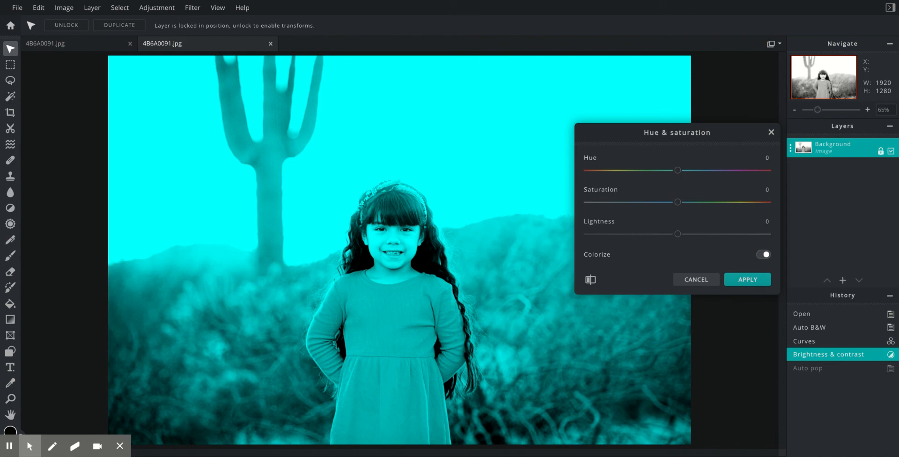
mouse_move(677, 170)
mouse_down()
mouse_move(587, 170)
mouse_move(678, 170)
mouse_up()
click(763, 254)
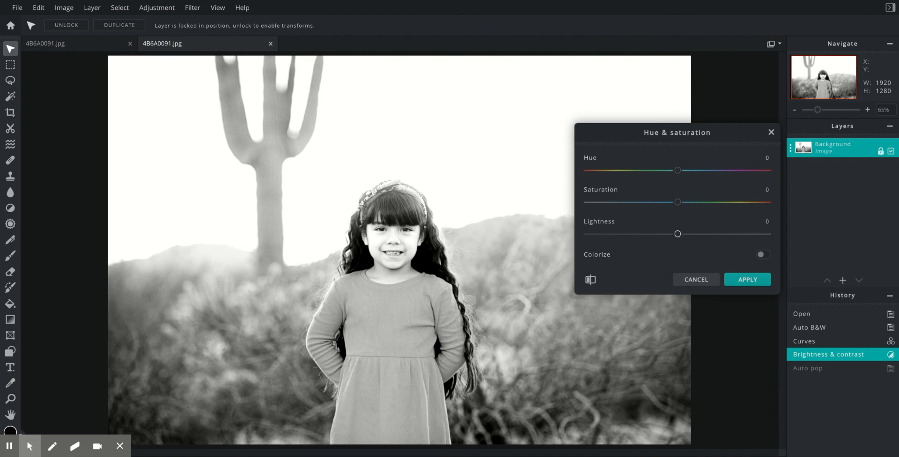
Step: Set Lightness to -10 and apply the Hue & saturation adjustment
drag(678, 233, 668, 234)
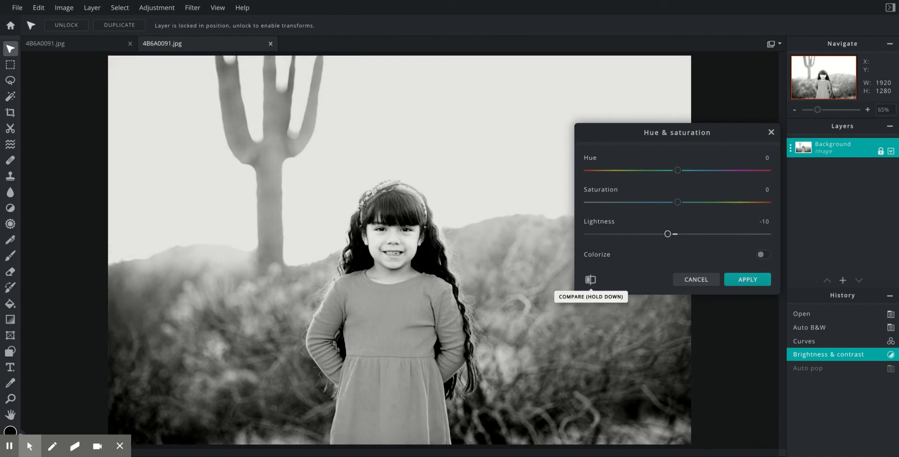
click(590, 280)
drag(590, 280, 591, 280)
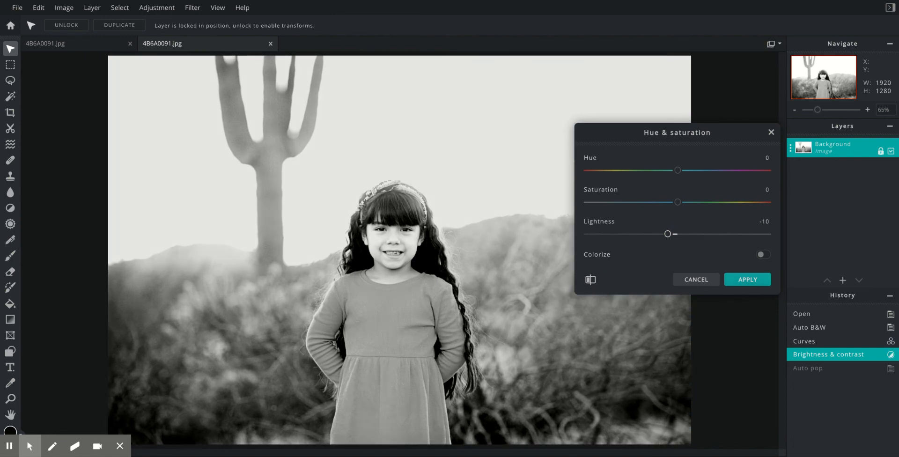
click(748, 280)
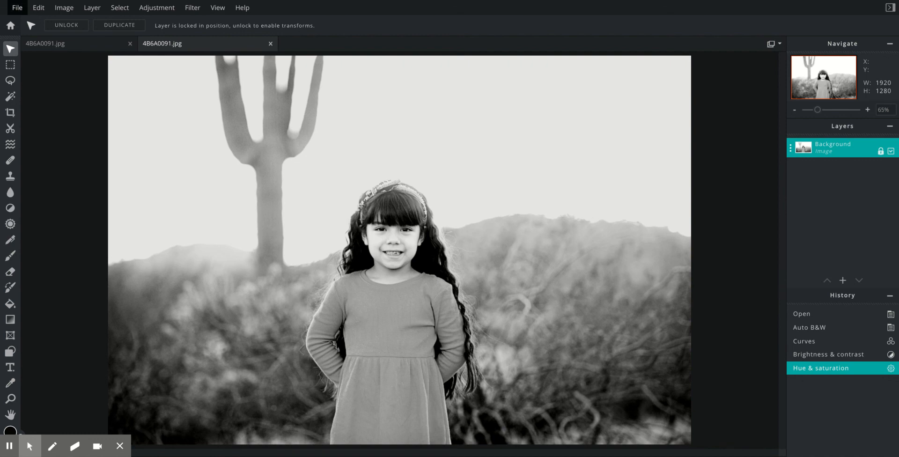
Step: Download the image as 'Moody edit' JPG at 100% quality
click(17, 7)
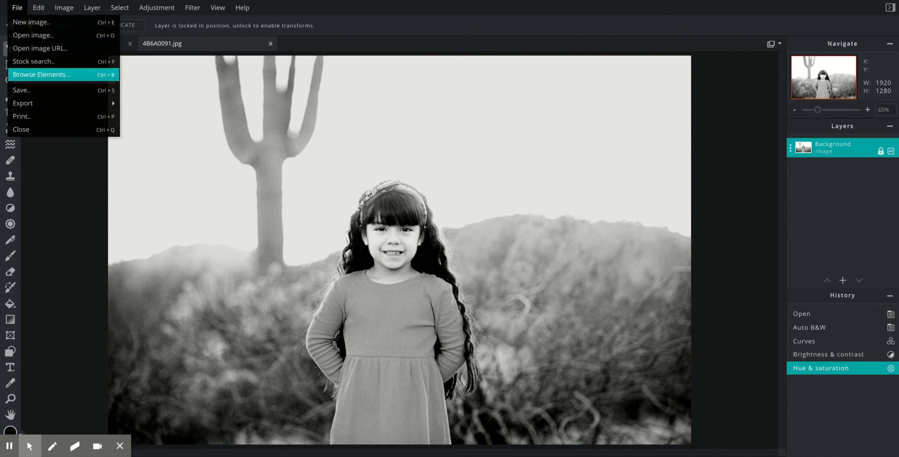
mouse_move(28, 103)
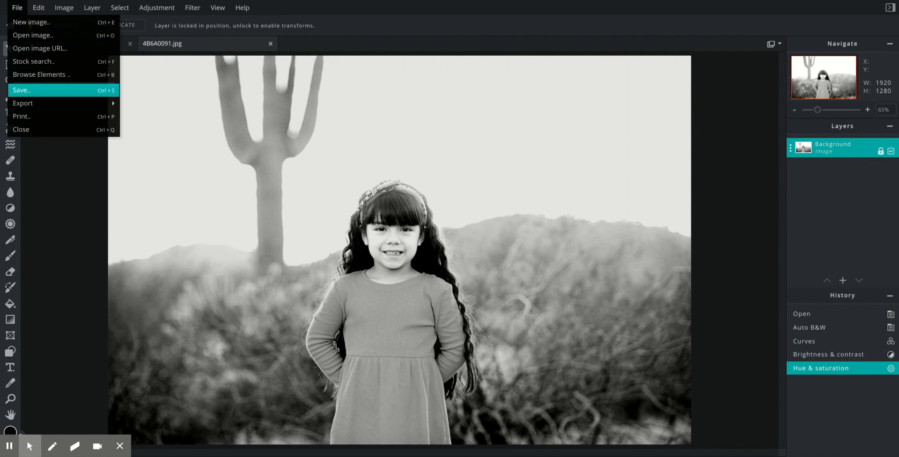
click(51, 90)
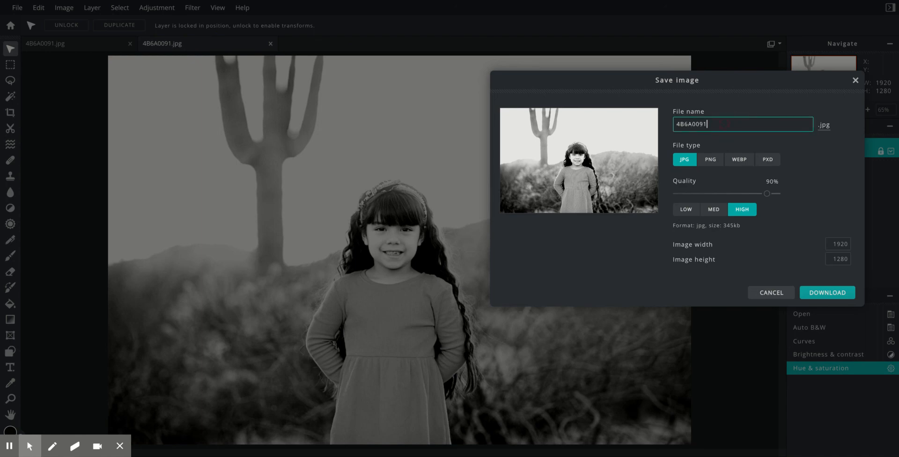
key(BackSpace)
key(BackSpace)
key(BackSpace)
key(BackSpace)
key(BackSpace)
key(BackSpace)
key(BackSpace)
text(Moody edit)
drag(766, 193, 777, 193)
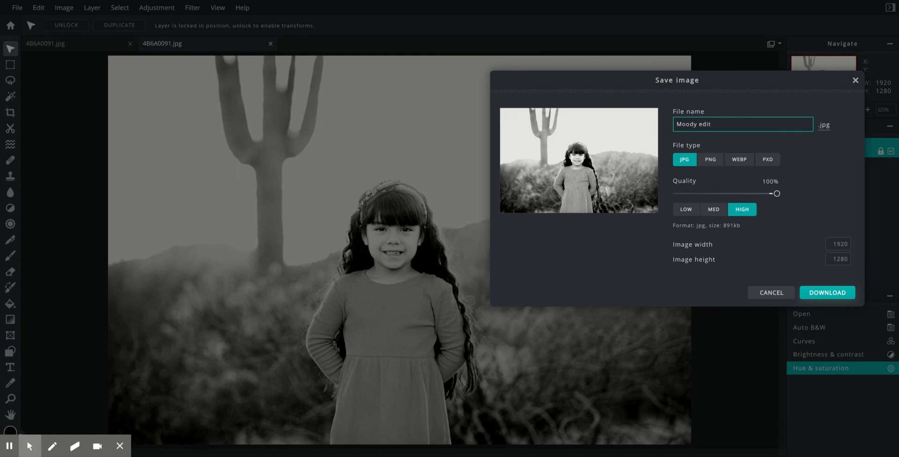
click(827, 292)
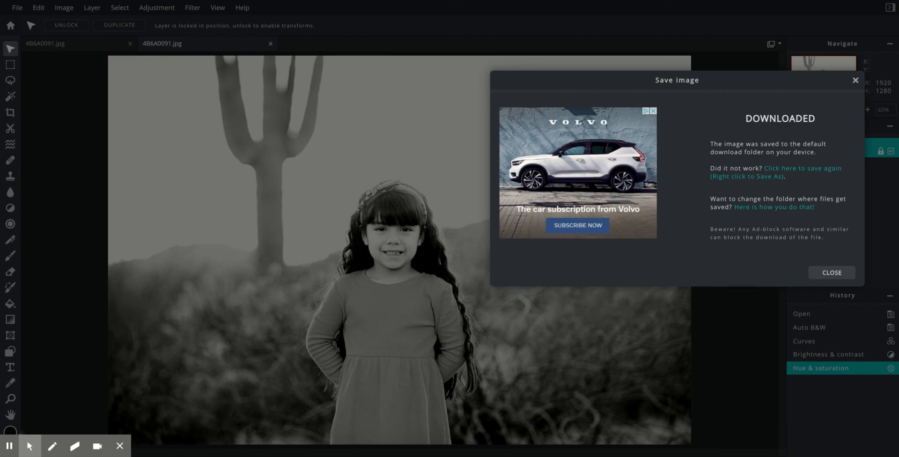
Step: Close the download confirmation and compare the Auto B&W stage with the final edit
click(831, 273)
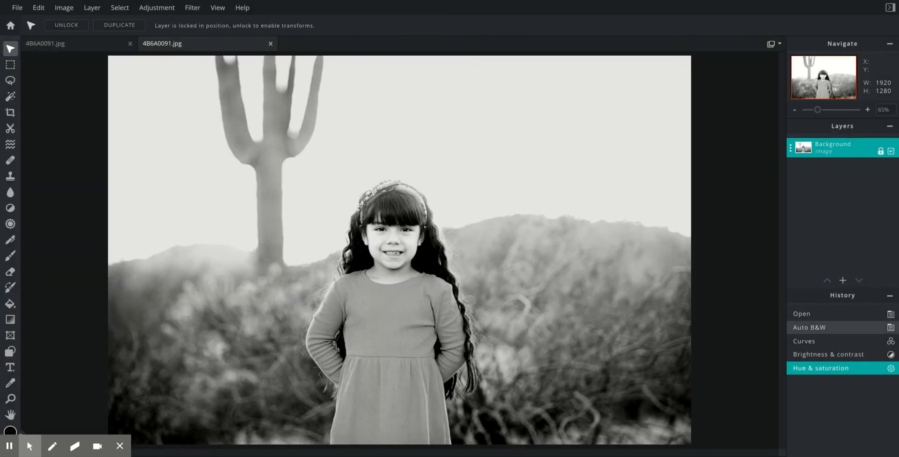
click(831, 328)
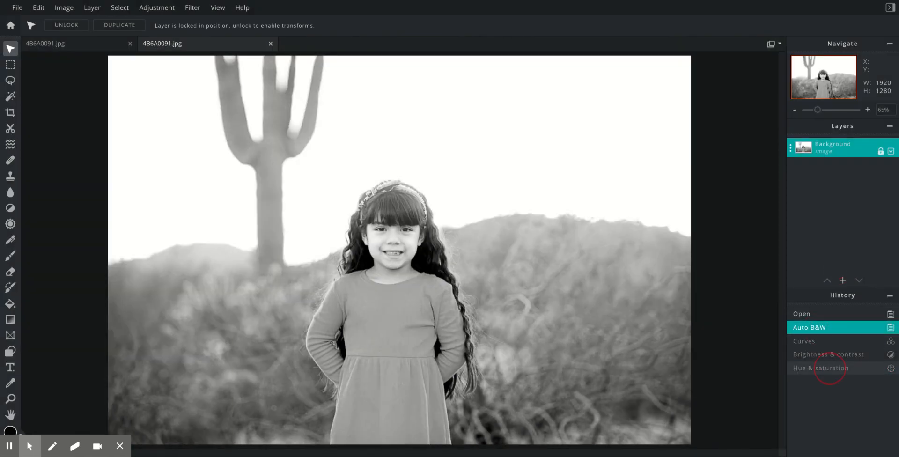
click(829, 369)
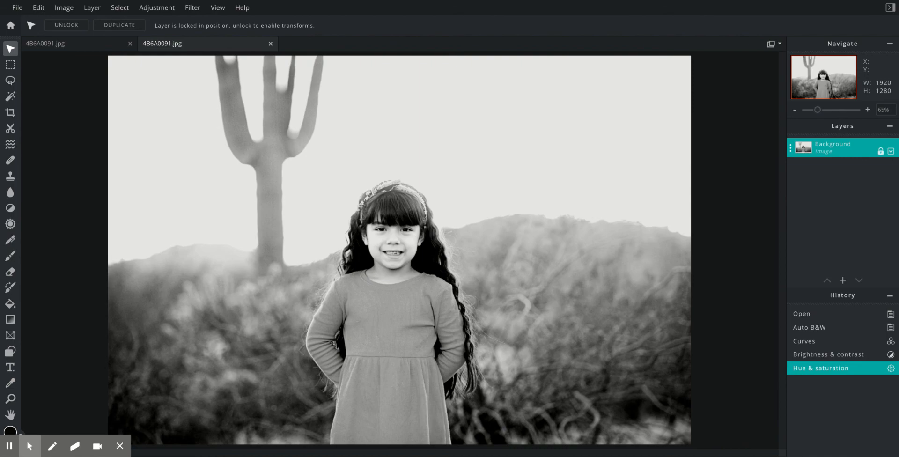